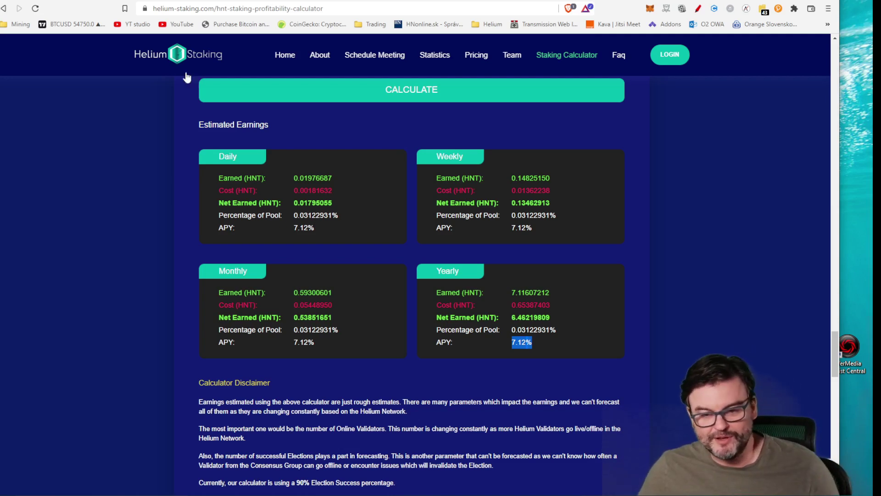
# Review the estimated staking earnings and the calculator disclaimer on the staking calculator page.
pyautogui.click(293, 204)
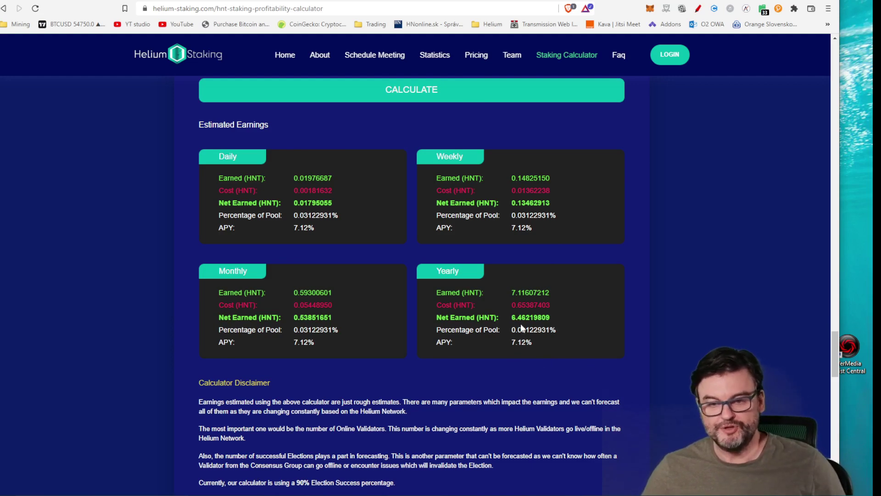
pyautogui.scroll(-3, 539, 275)
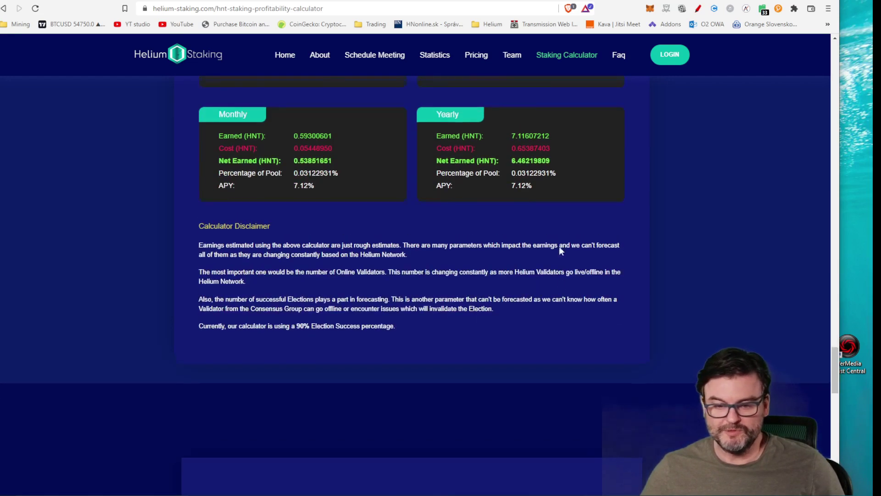
pyautogui.scroll(3, 559, 248)
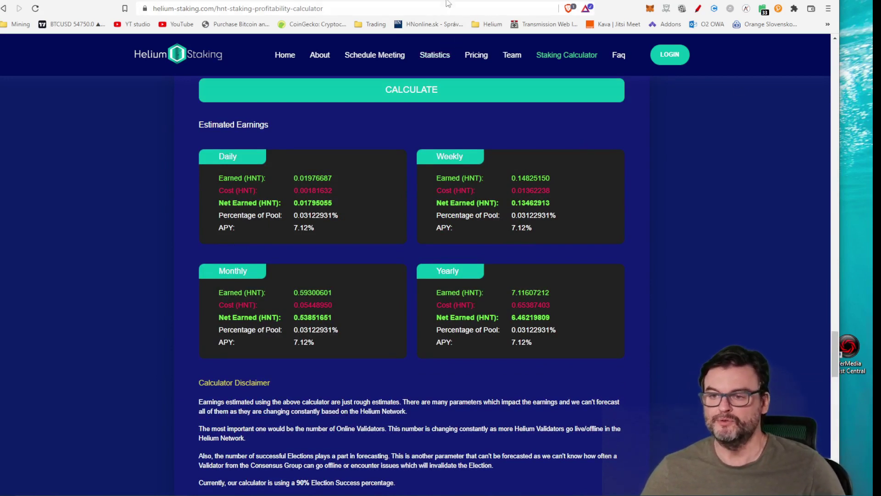
# Switch to the Helium Staking wallet page and view the deposit instructions with the internal wallet's address and QR code.
pyautogui.click(415, 1)
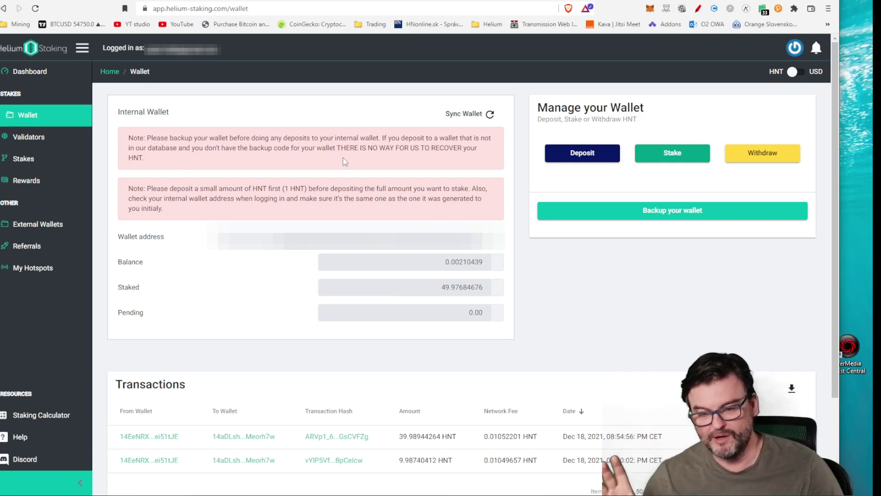
pyautogui.doubleClick(317, 241)
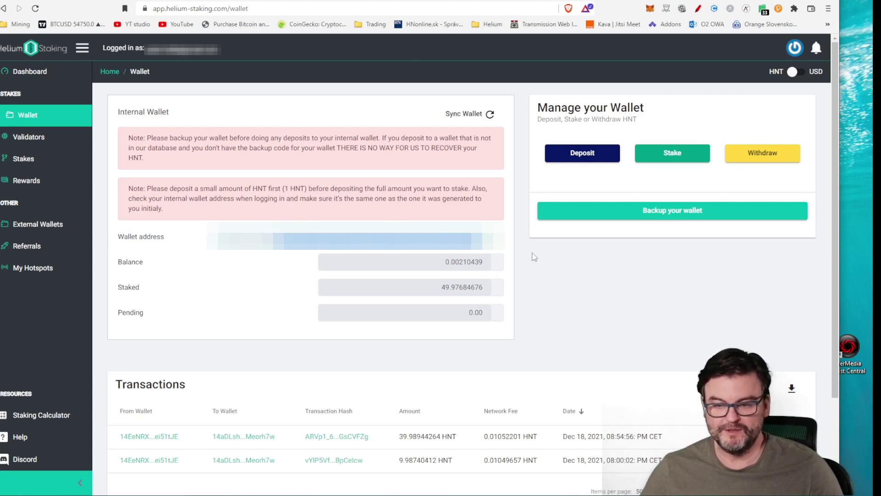
pyautogui.click(514, 159)
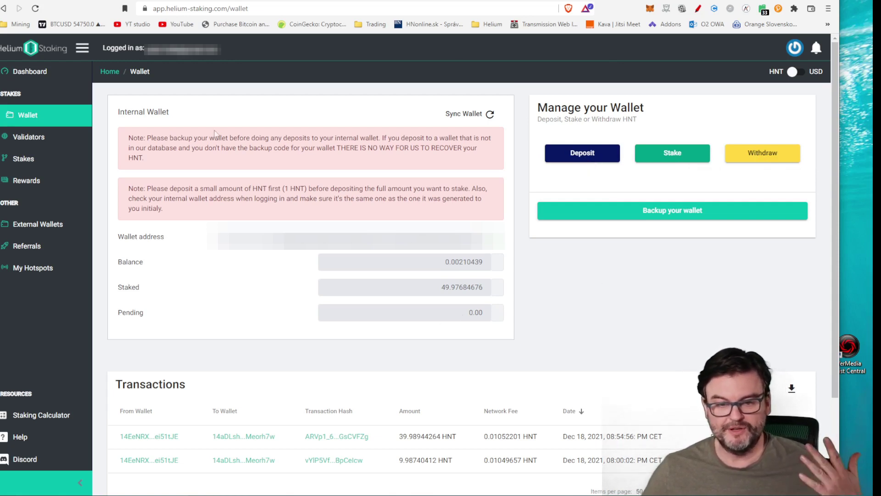
pyautogui.click(598, 152)
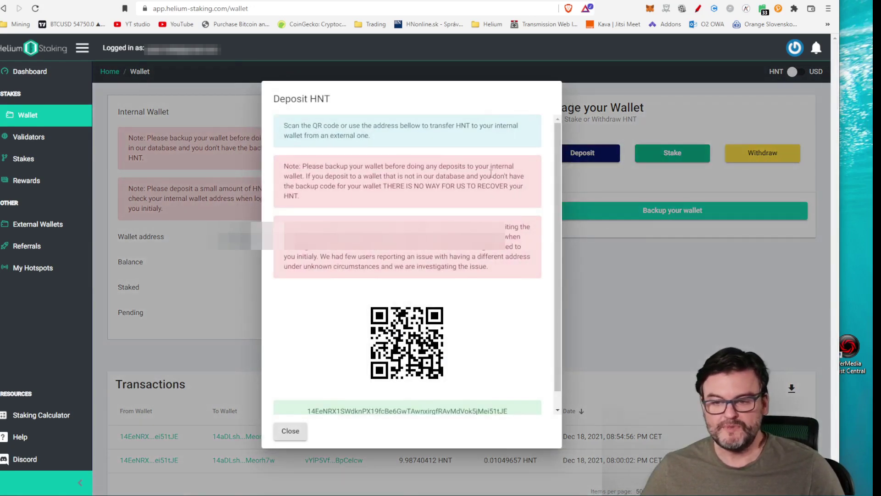
pyautogui.scroll(-1, 559, 214)
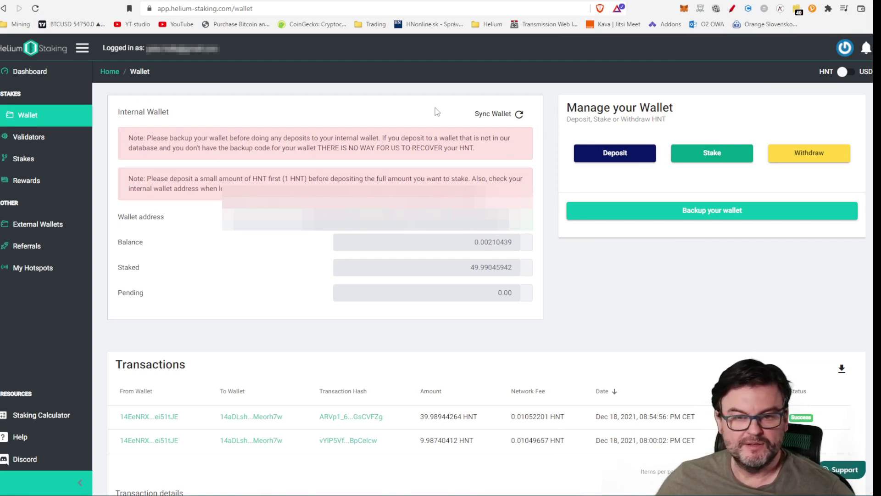
# Sync the internal wallet and check its HNT balance.
pyautogui.click(518, 114)
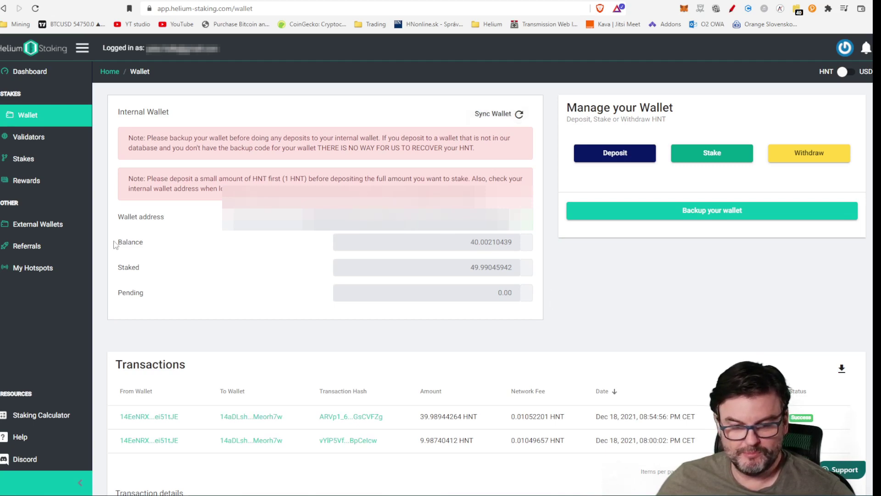
pyautogui.doubleClick(411, 242)
pyautogui.click(569, 302)
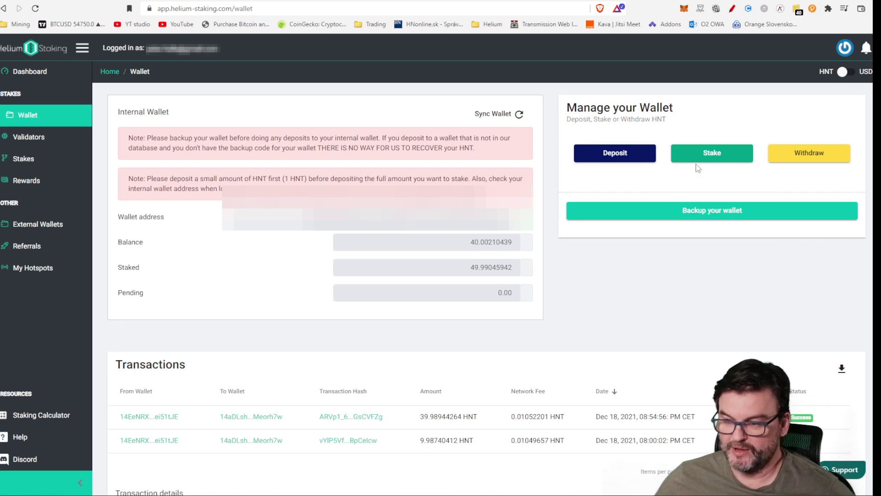
# Start a stake in the staking pool and set the amount to the full 40.00210439 HNT.
pyautogui.click(713, 154)
pyautogui.click(321, 258)
pyautogui.doubleClick(305, 258)
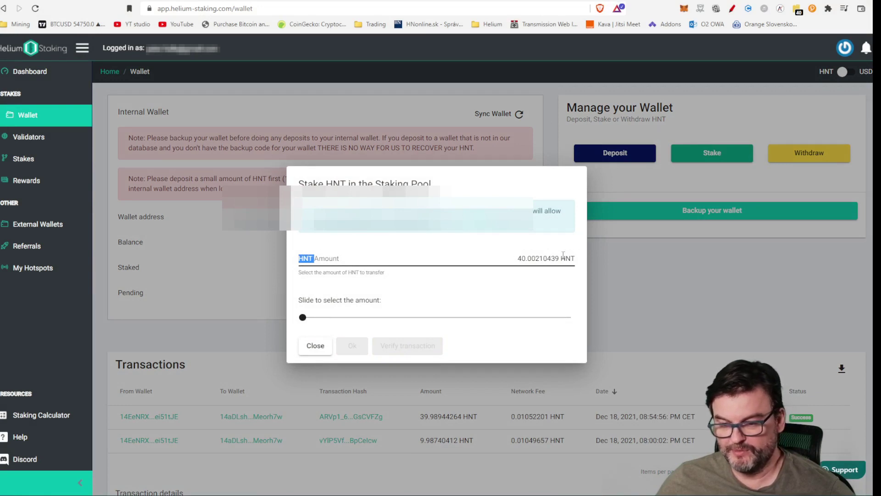
pyautogui.click(301, 317)
pyautogui.moveTo(302, 317); pyautogui.dragTo(575, 313)
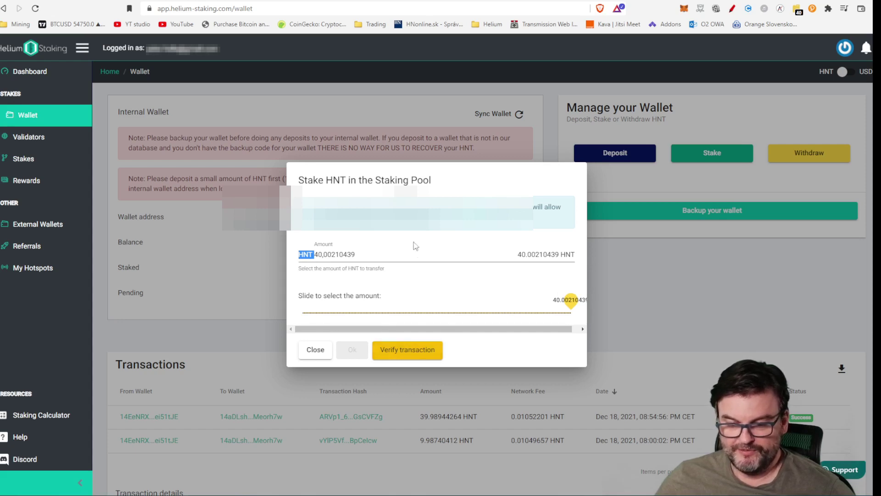
# Verify the stake transaction, review its details, and confirm it with the two-factor authentication OTP code.
pyautogui.click(423, 351)
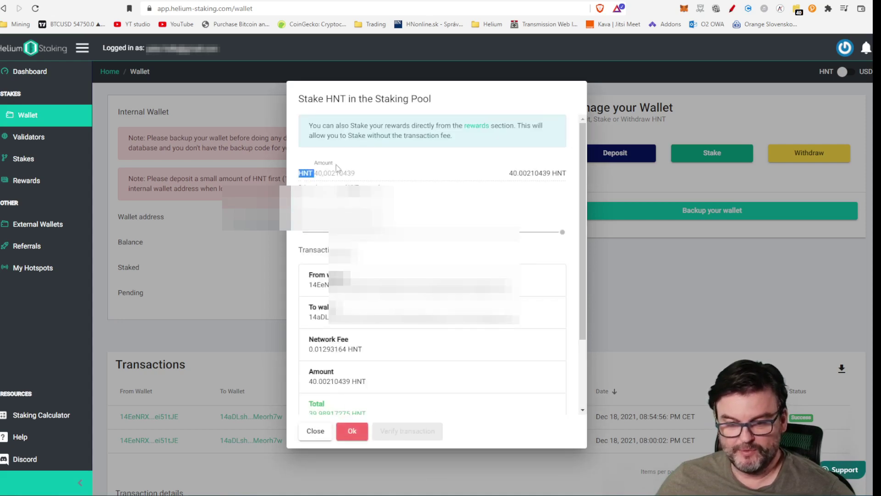
pyautogui.moveTo(583, 220); pyautogui.dragTo(588, 317)
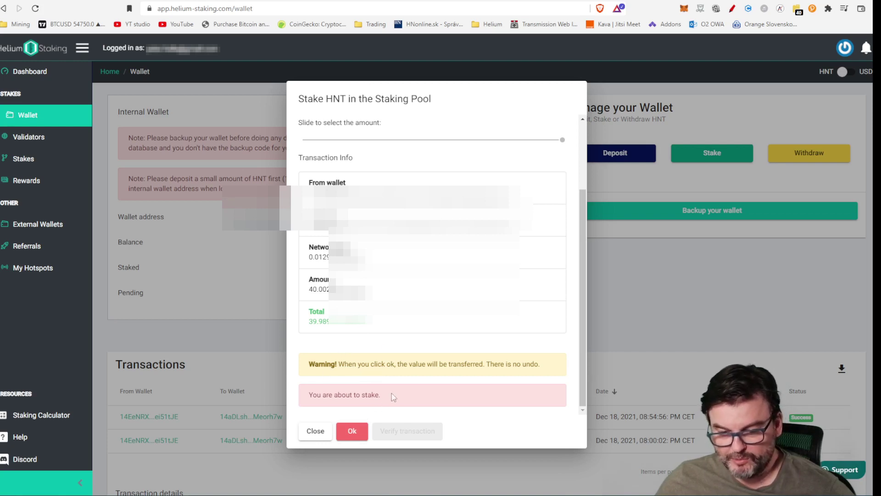
pyautogui.click(357, 433)
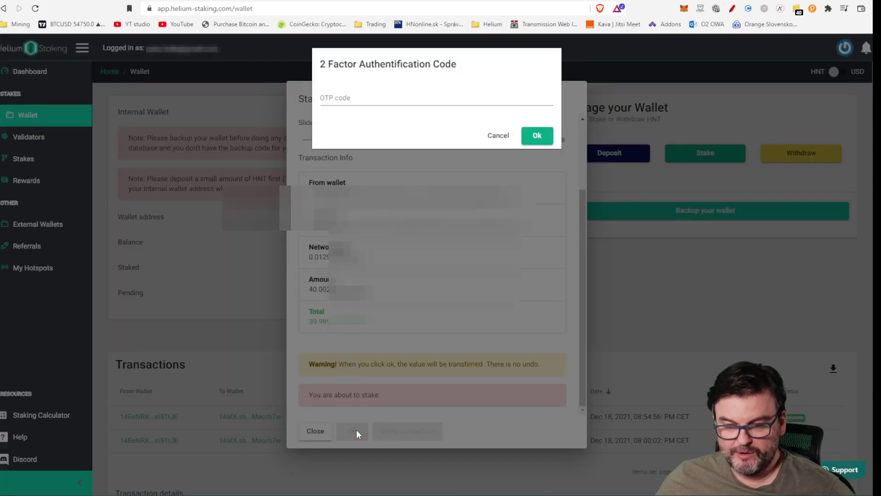
pyautogui.click(352, 99)
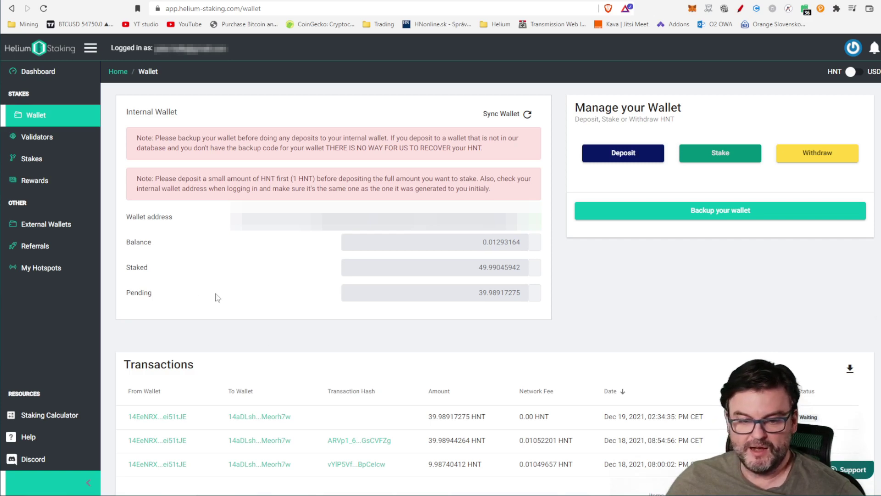
# Check the staked and pending amounts in the internal wallet.
pyautogui.doubleClick(133, 269)
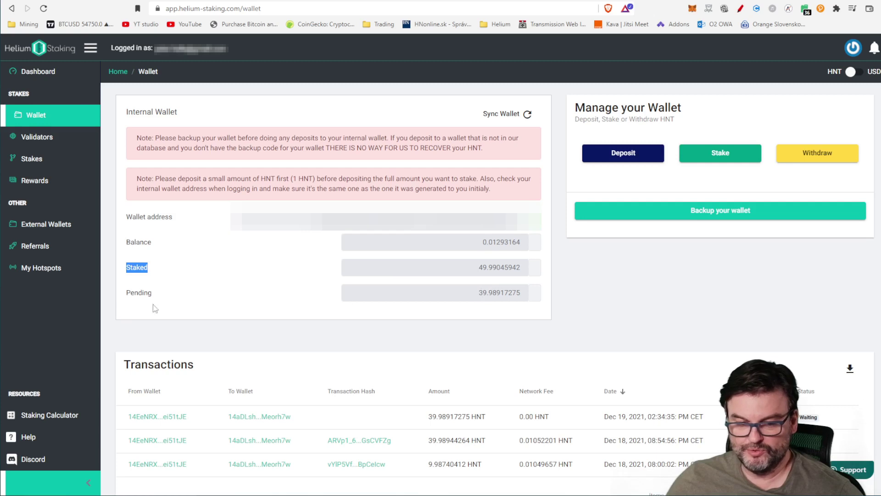
pyautogui.doubleClick(129, 293)
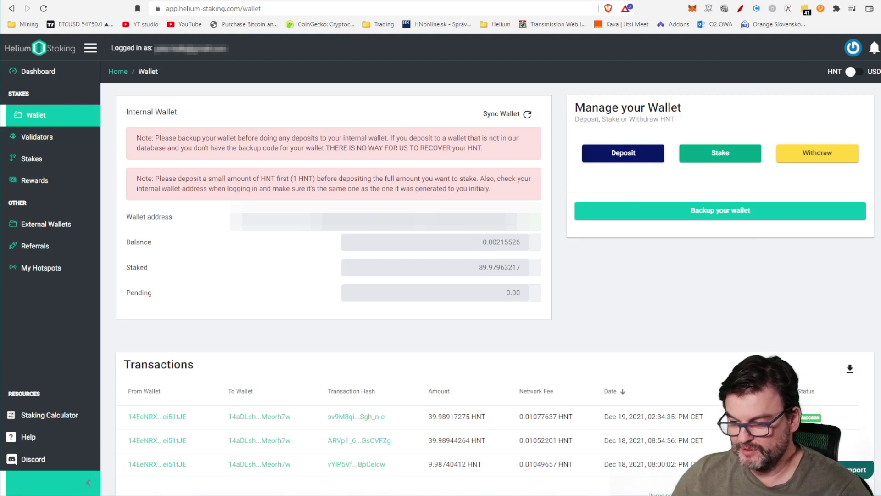
pyautogui.moveTo(126, 267); pyautogui.dragTo(147, 268)
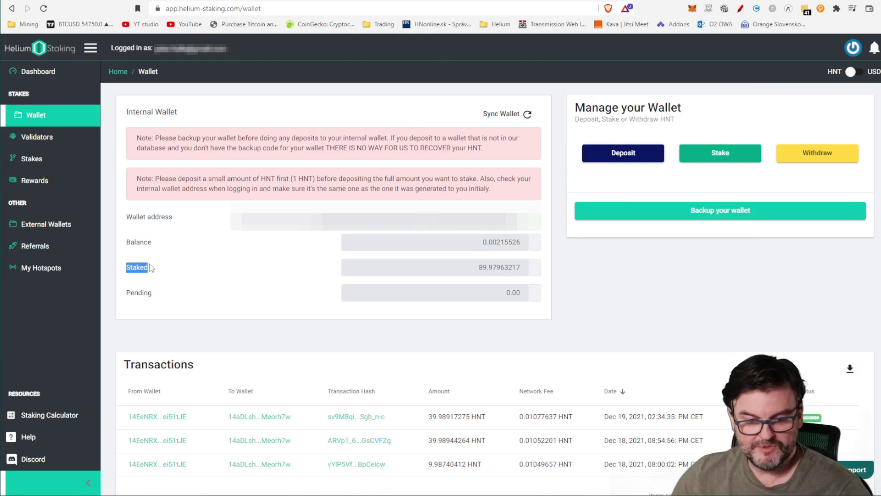
pyautogui.doubleClick(457, 265)
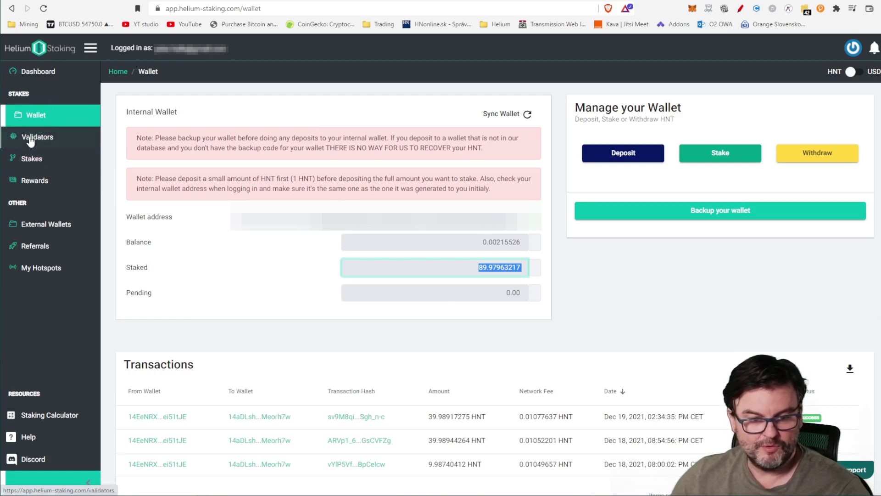
# Open the stakes list and examine the auto-staked Dec 19 entry, marking it for unstaking.
pyautogui.click(17, 164)
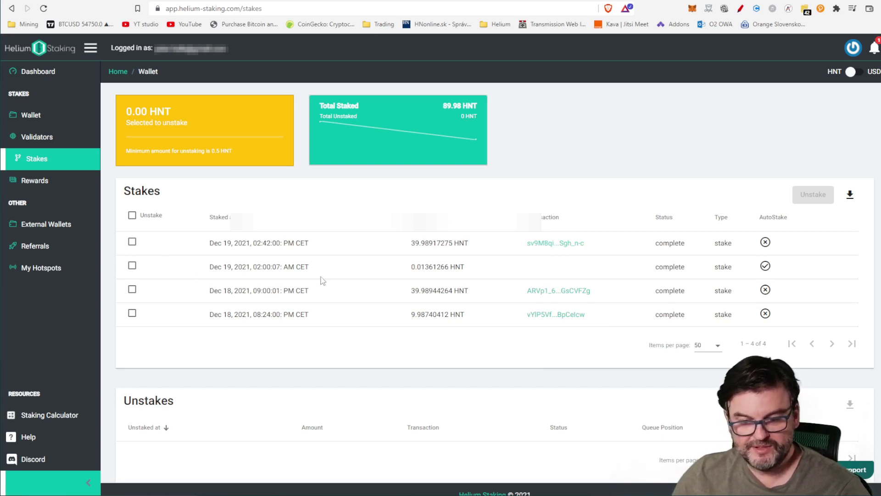
pyautogui.moveTo(410, 270); pyautogui.dragTo(464, 270)
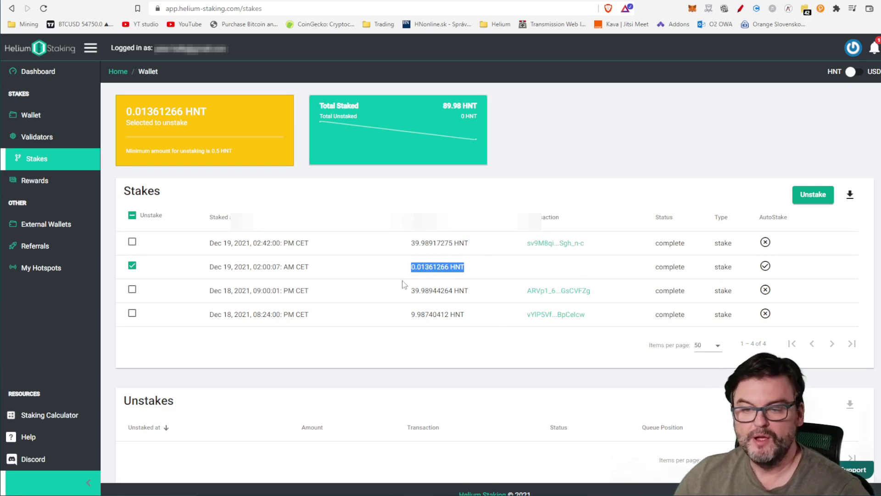
pyautogui.scroll(-1, 422, 290)
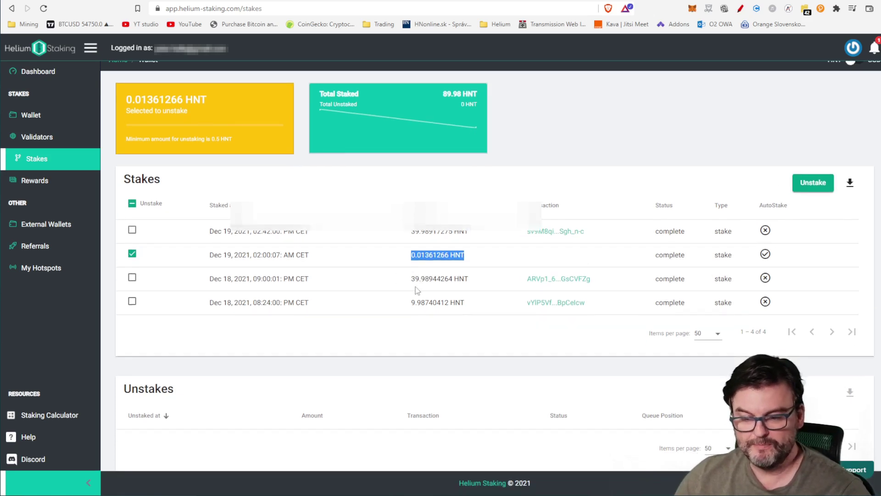
# Open the rewards page and check the pool share and today's estimated rewards.
pyautogui.click(25, 187)
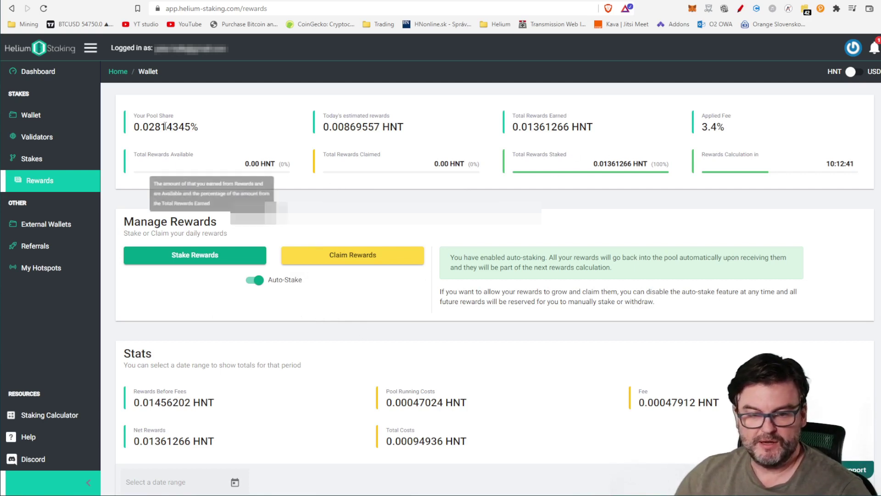
pyautogui.moveTo(134, 127); pyautogui.dragTo(172, 127)
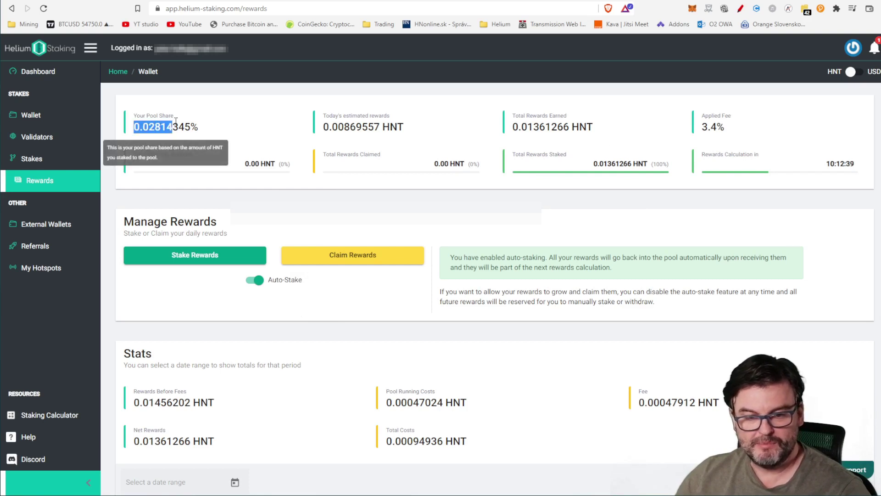
pyautogui.moveTo(324, 126); pyautogui.dragTo(350, 127)
pyautogui.click(355, 151)
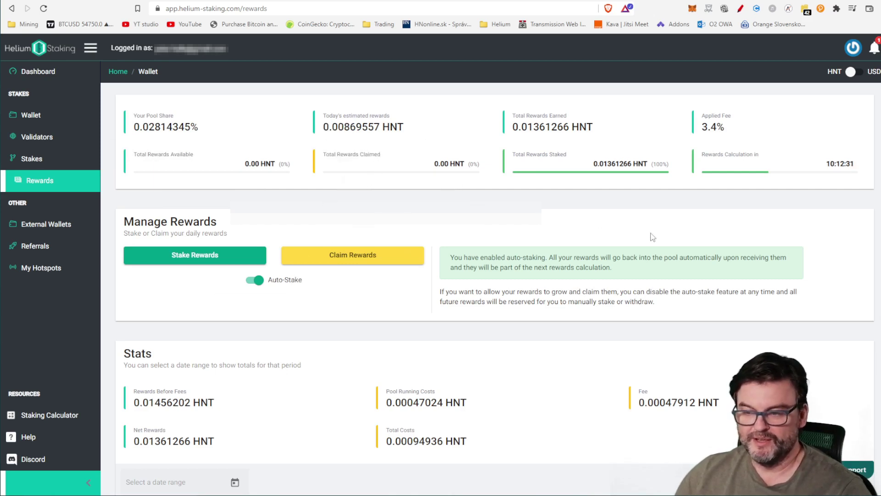
# Review the reward management options, the reward stats and the pool rewards table.
pyautogui.scroll(-3, 164, 348)
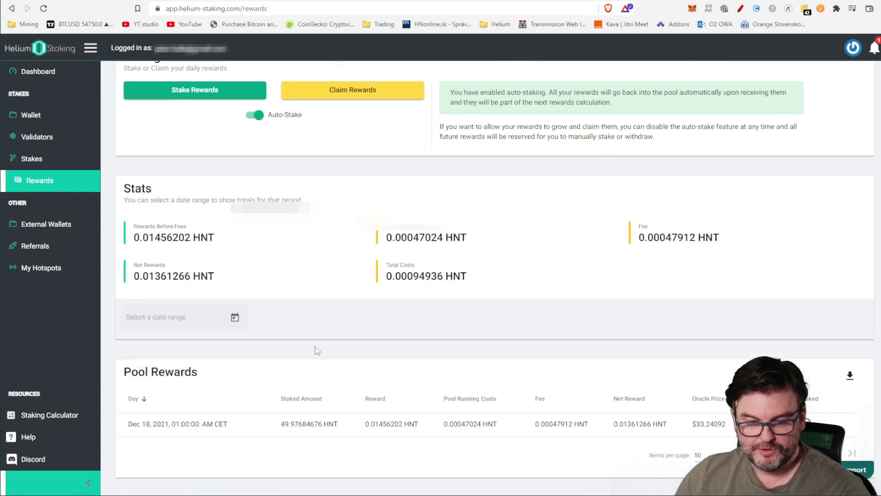
pyautogui.scroll(3, 197, 212)
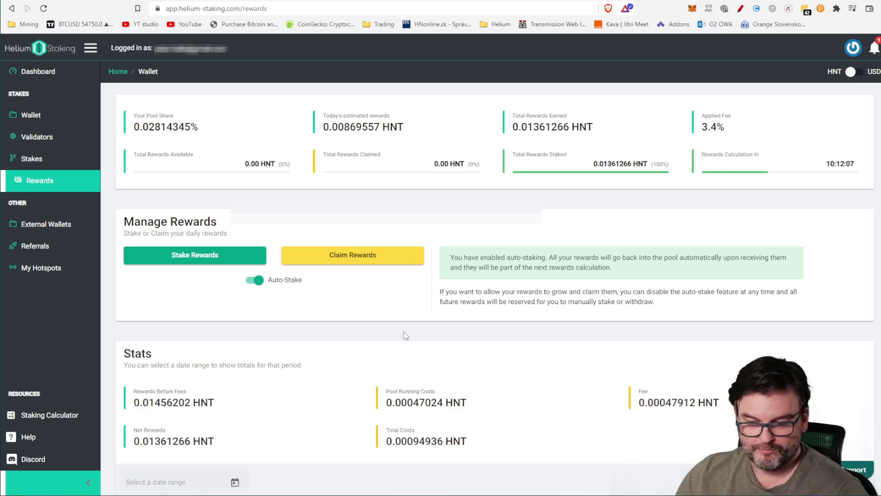
pyautogui.scroll(-2, 407, 336)
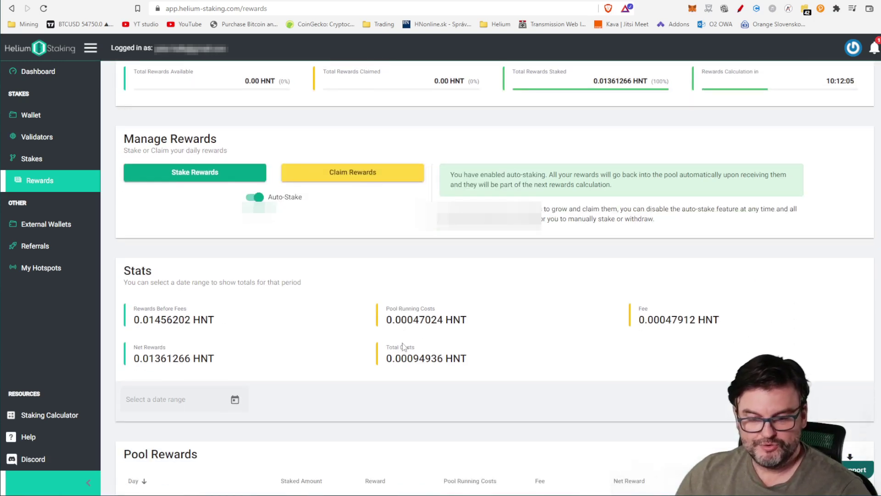
pyautogui.scroll(-3, 402, 343)
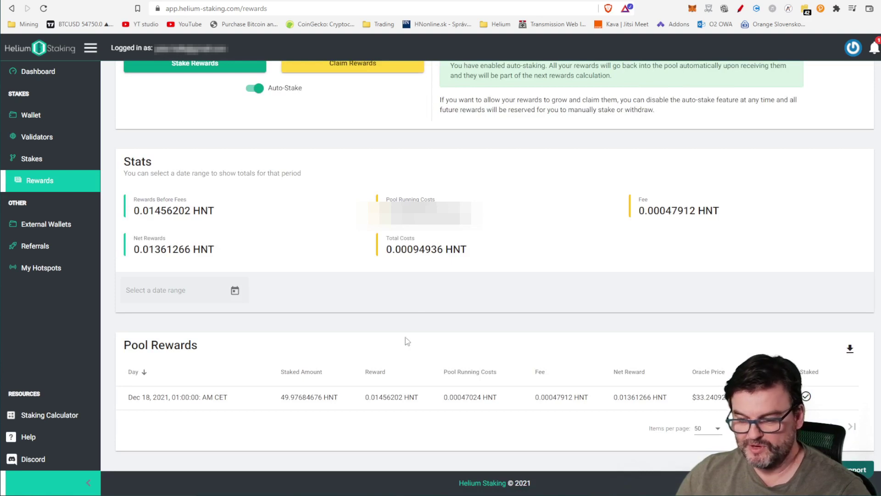
pyautogui.scroll(5, 389, 327)
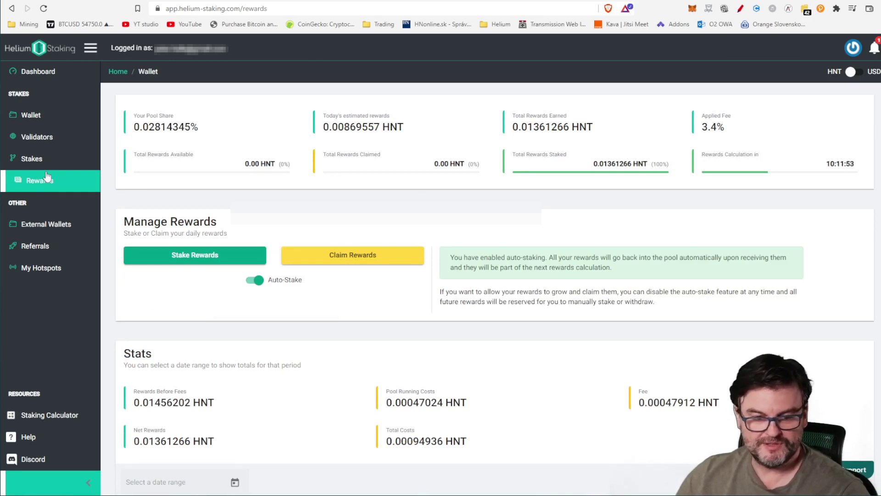
# Return to the stakes list and select all stakes for unstaking.
pyautogui.click(36, 159)
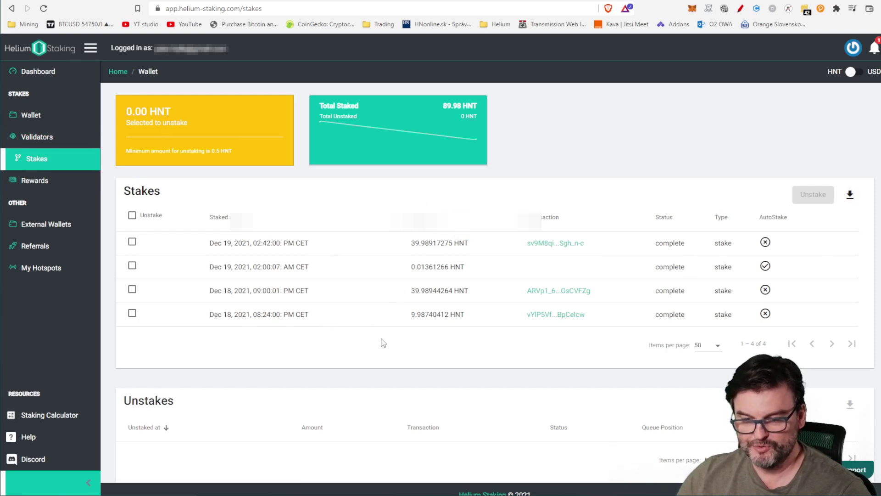
pyautogui.click(132, 241)
pyautogui.click(132, 289)
pyautogui.click(132, 313)
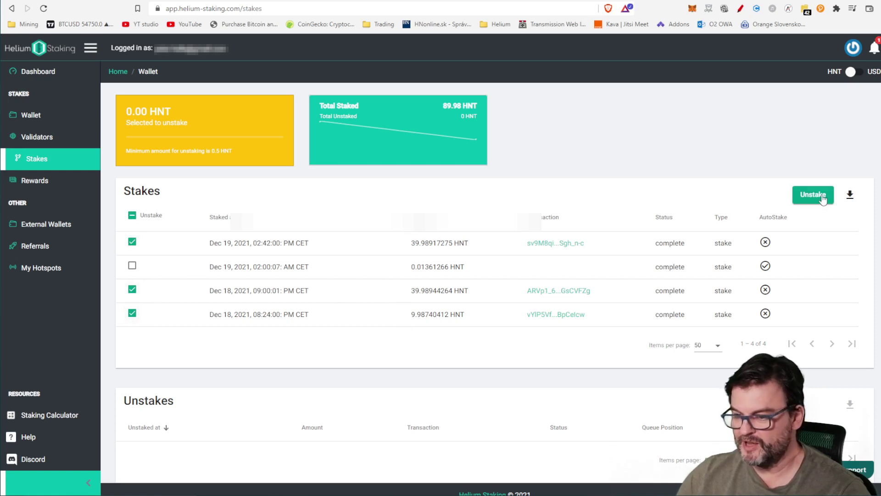
pyautogui.click(132, 216)
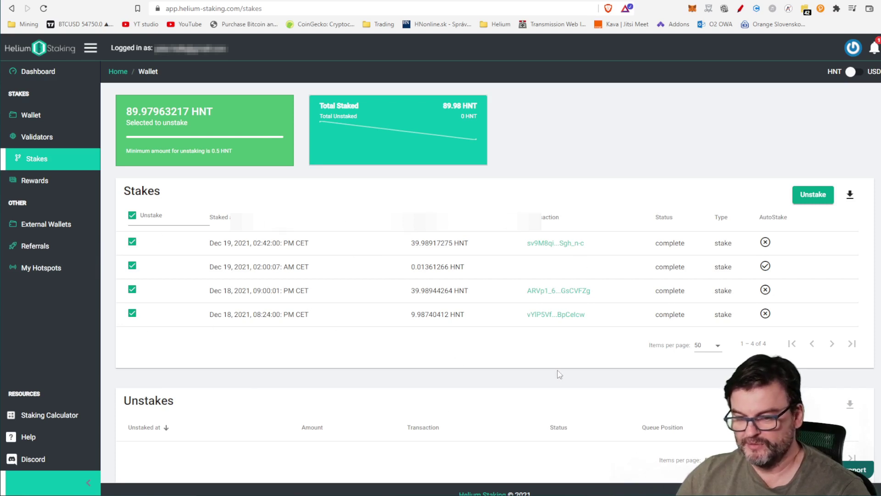
# Go back to the wallet, check its balance, and examine the withdrawal form's amount and external wallet options before closing it.
pyautogui.click(65, 117)
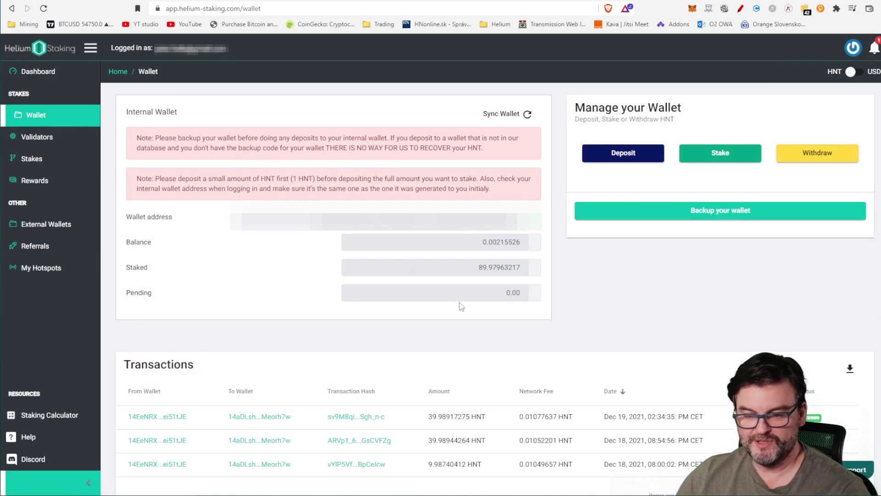
pyautogui.doubleClick(480, 243)
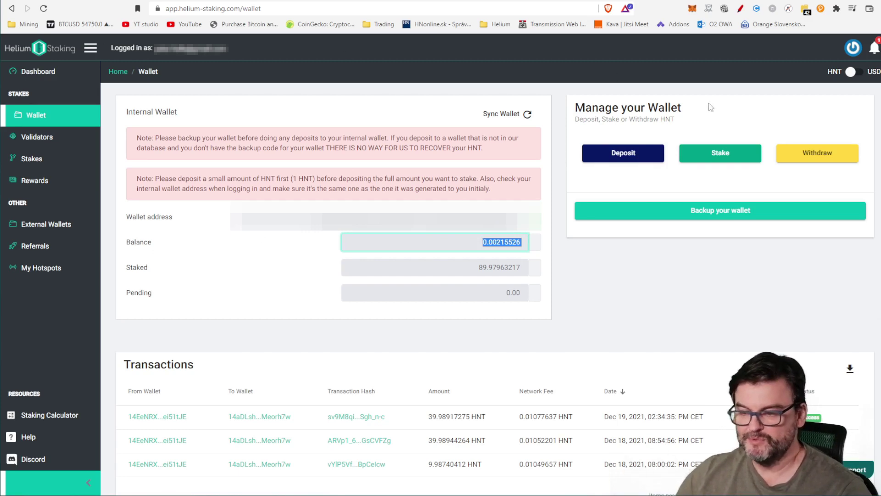
pyautogui.click(804, 150)
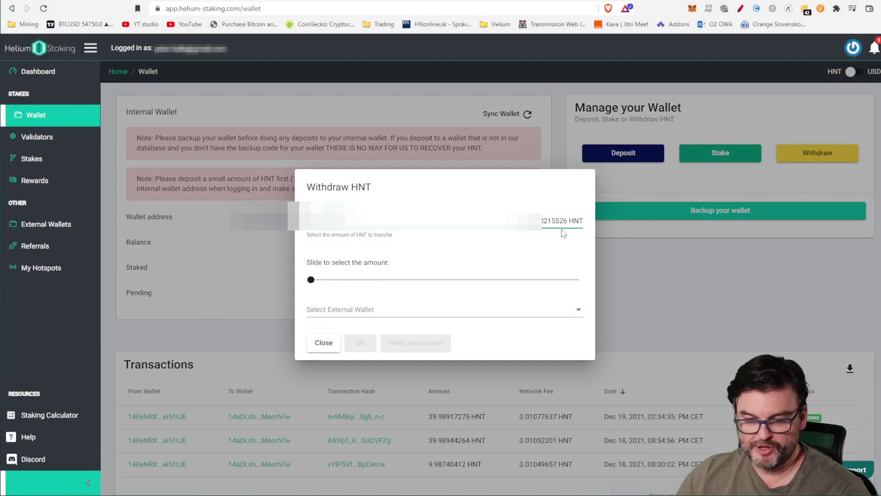
pyautogui.click(311, 279)
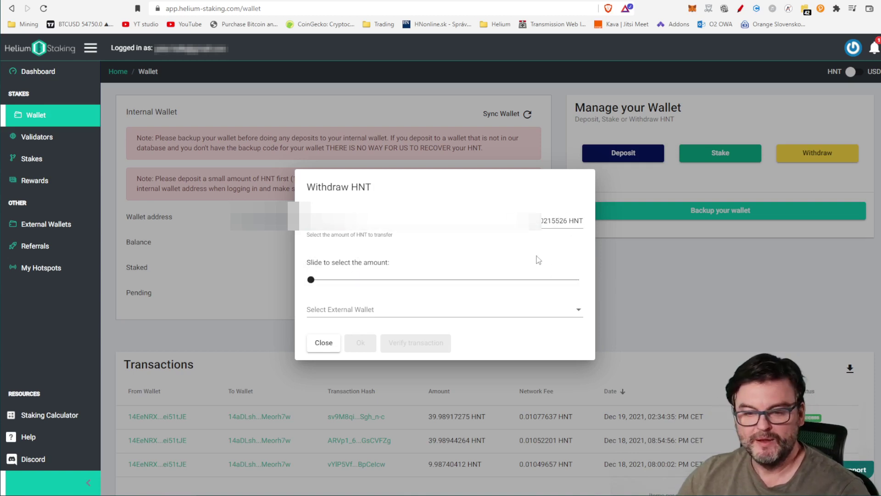
pyautogui.click(577, 312)
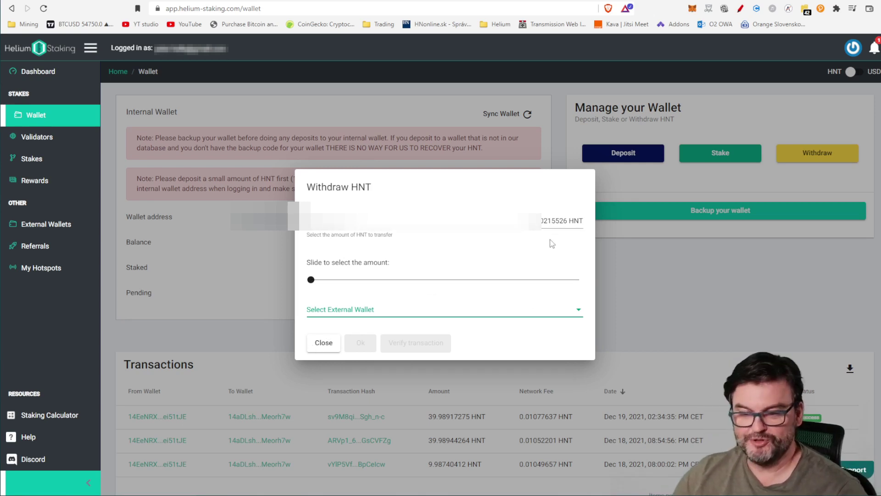
pyautogui.click(323, 342)
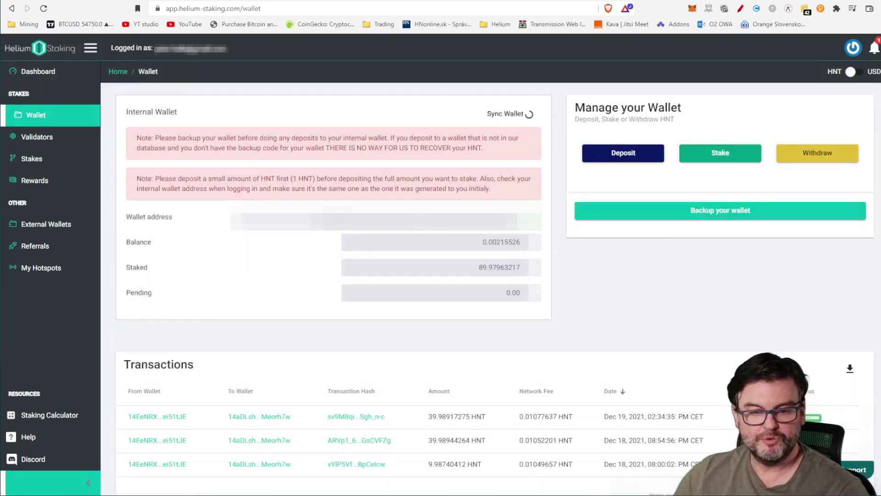